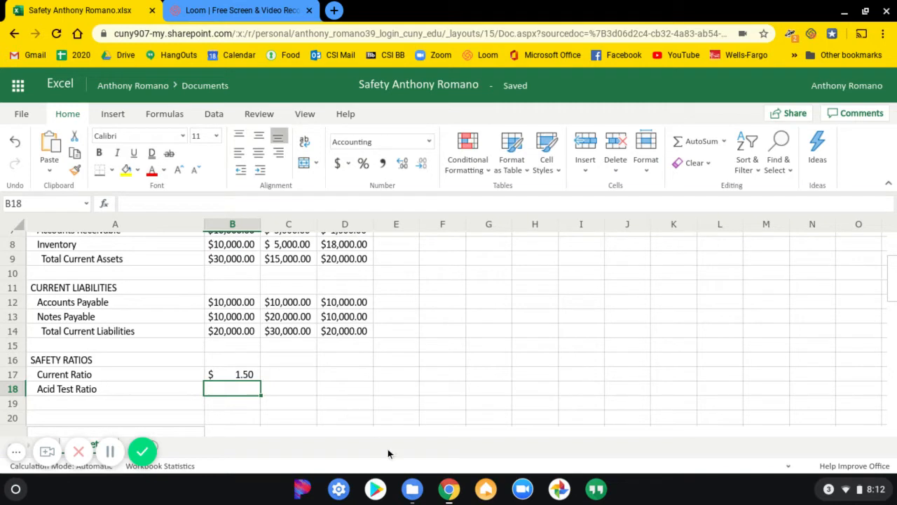
# Copy the Acid Test Ratio definition from instruction 12 of the ExcelLab1-2020-Directions PDF into the workbook starting at cell F18.
pyautogui.click(447, 491)
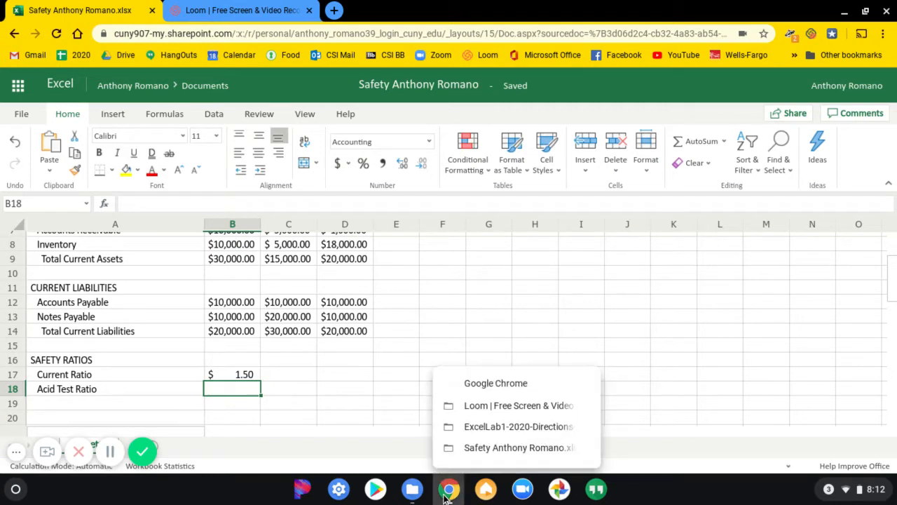
pyautogui.click(477, 437)
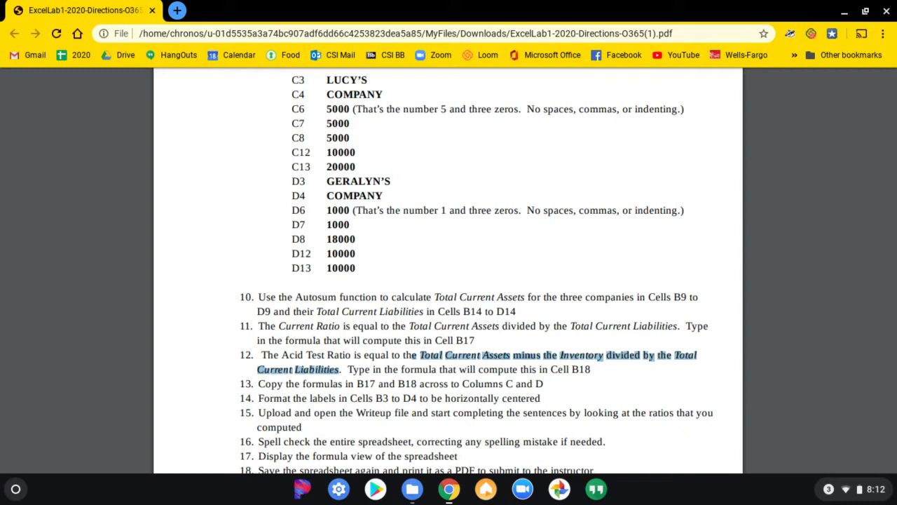
pyautogui.click(454, 493)
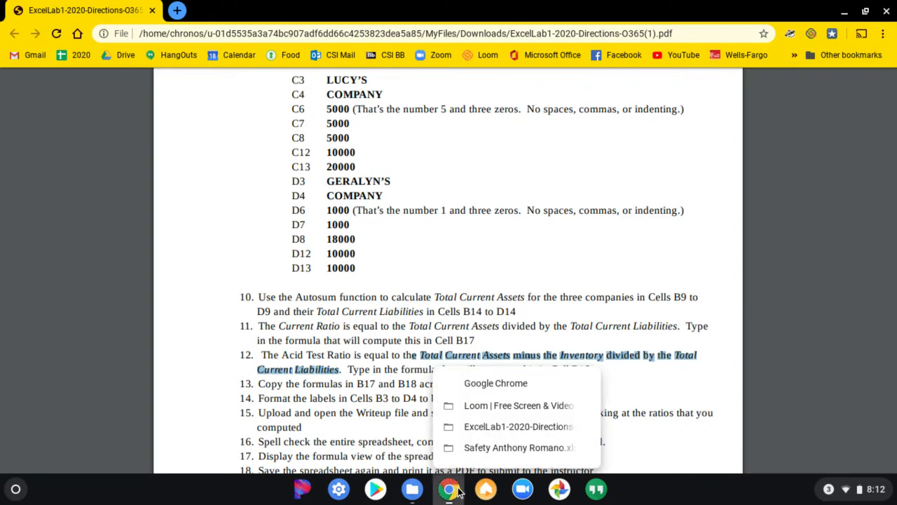
pyautogui.click(487, 448)
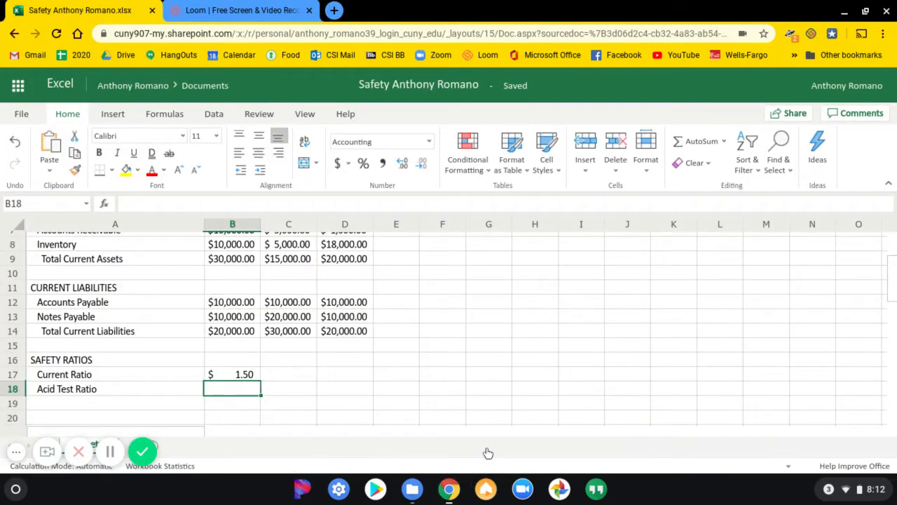
pyautogui.click(444, 390)
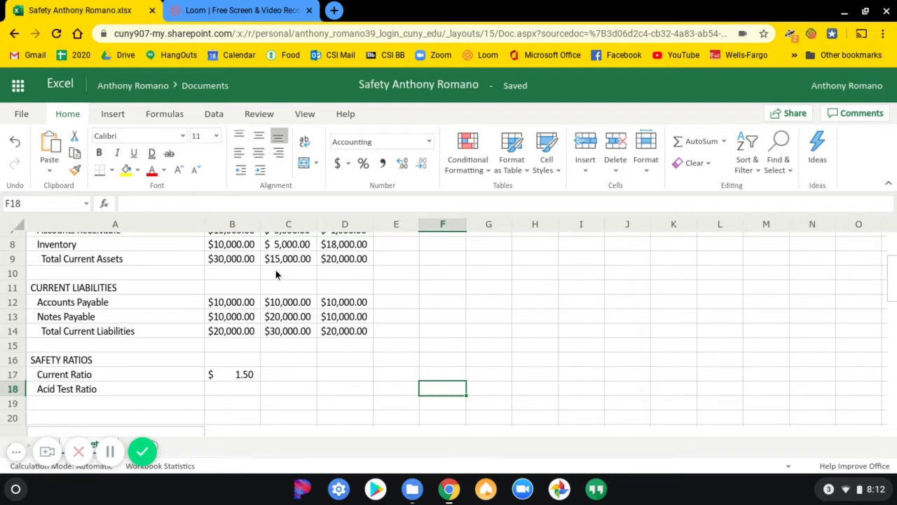
pyautogui.write('e Total Current Assets minus the Inventory divided by the Total Current Liabilities')
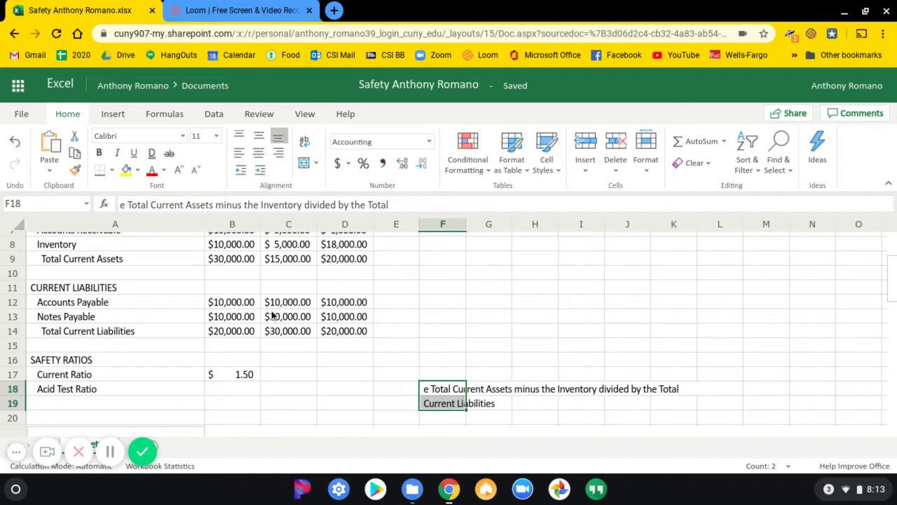
# Enter the Acid Test Ratio formula =(B9-B8)/B14 in cell B18.
pyautogui.click(228, 391)
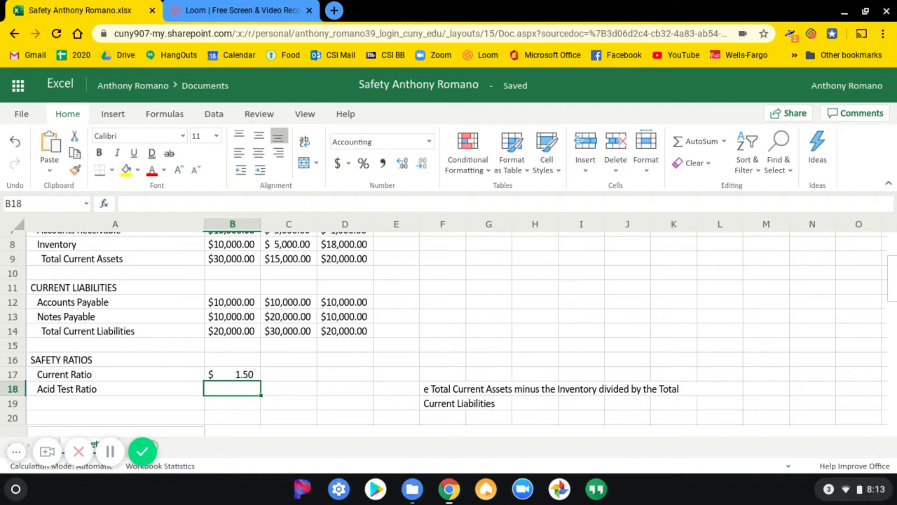
pyautogui.write('=')
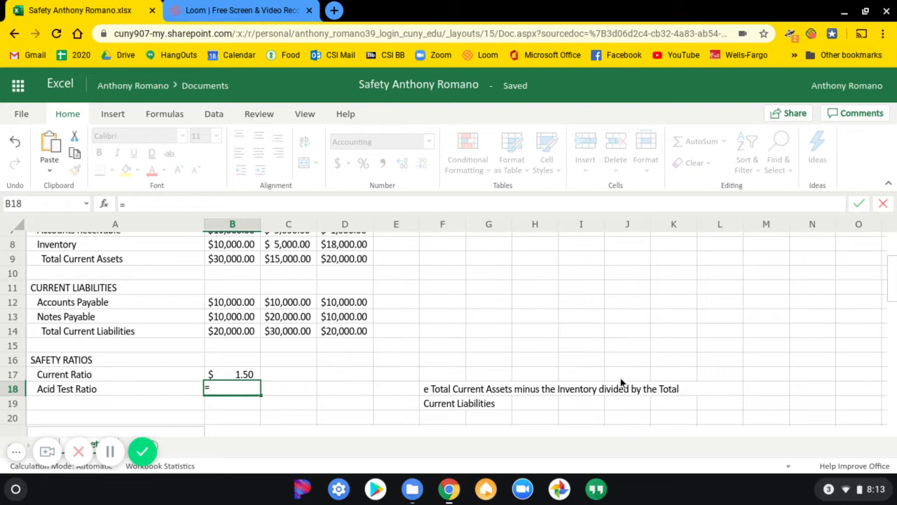
pyautogui.write('(')
pyautogui.click(227, 259)
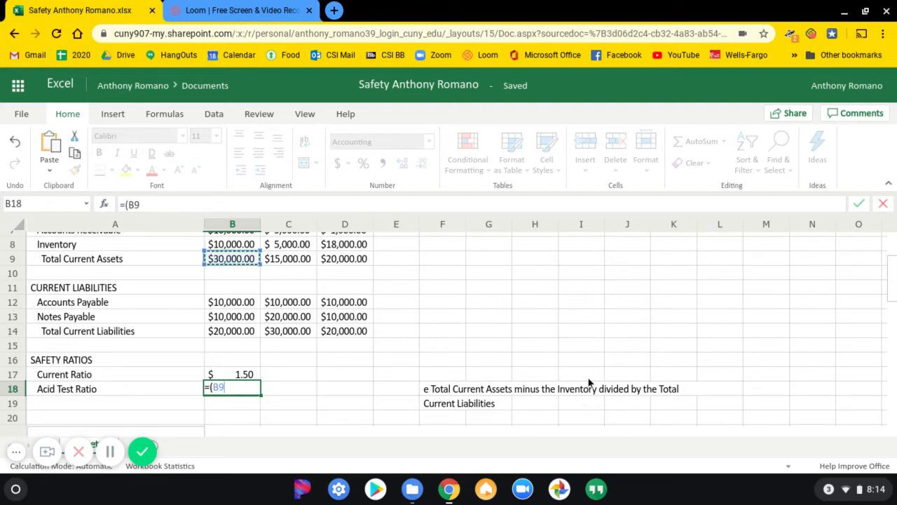
pyautogui.write('-')
pyautogui.click(229, 245)
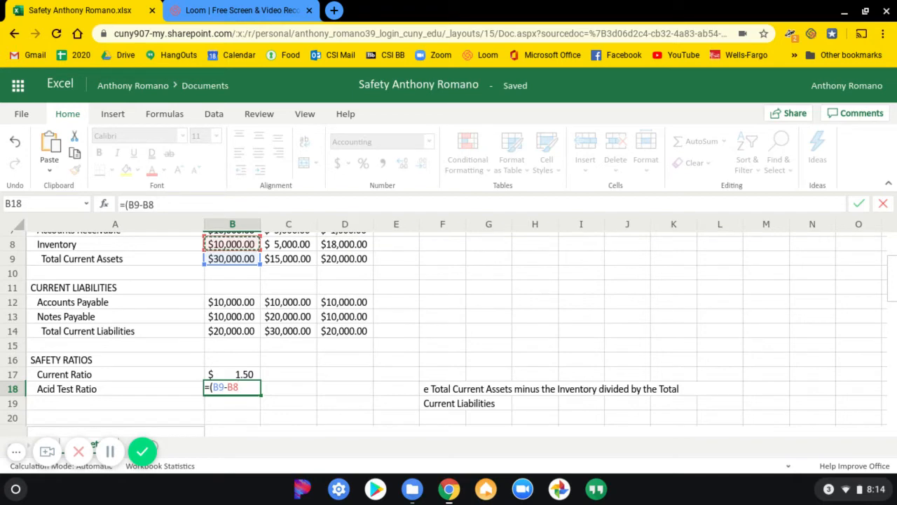
pyautogui.write(')')
pyautogui.write('/')
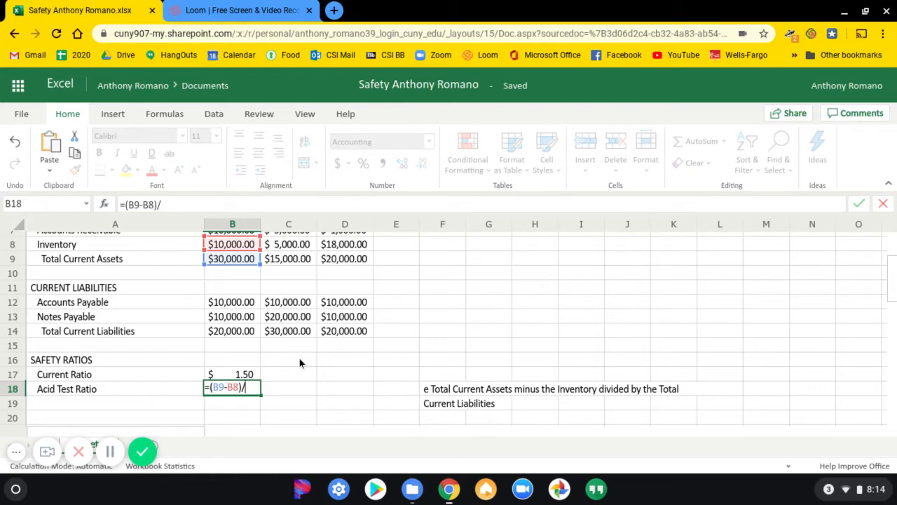
pyautogui.click(236, 331)
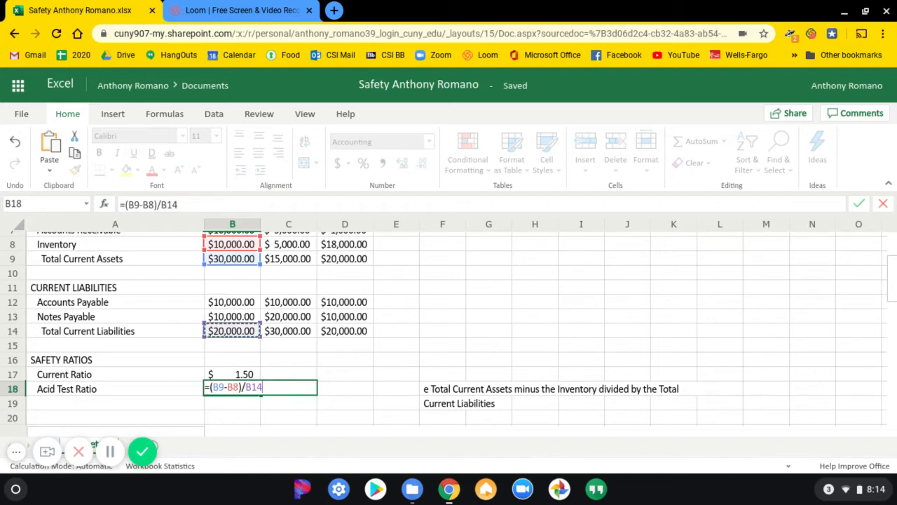
pyautogui.press('Return')
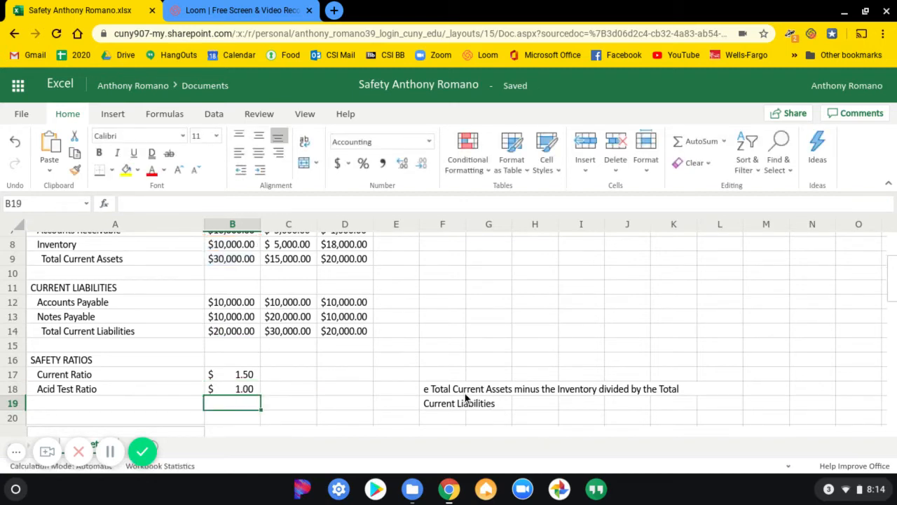
# Clear the pasted definition text from cells F18 and F19.
pyautogui.click(438, 393)
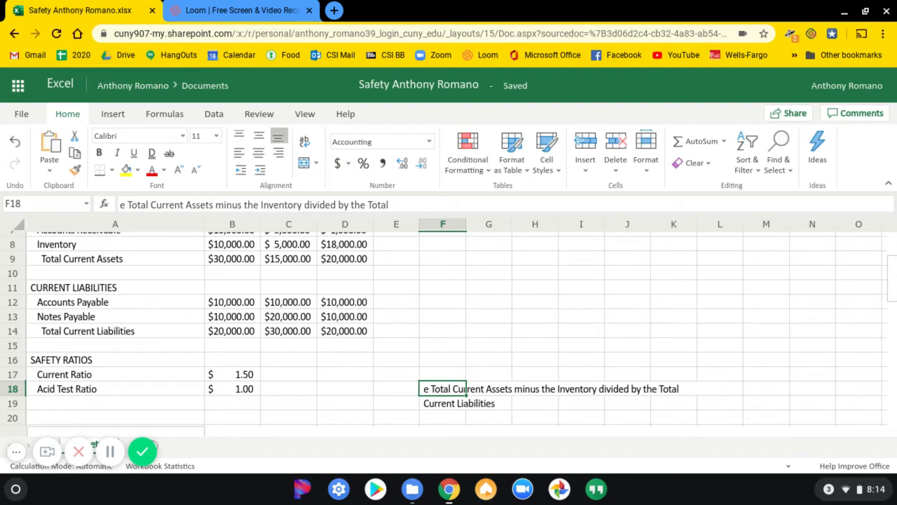
pyautogui.press('BackSpace')
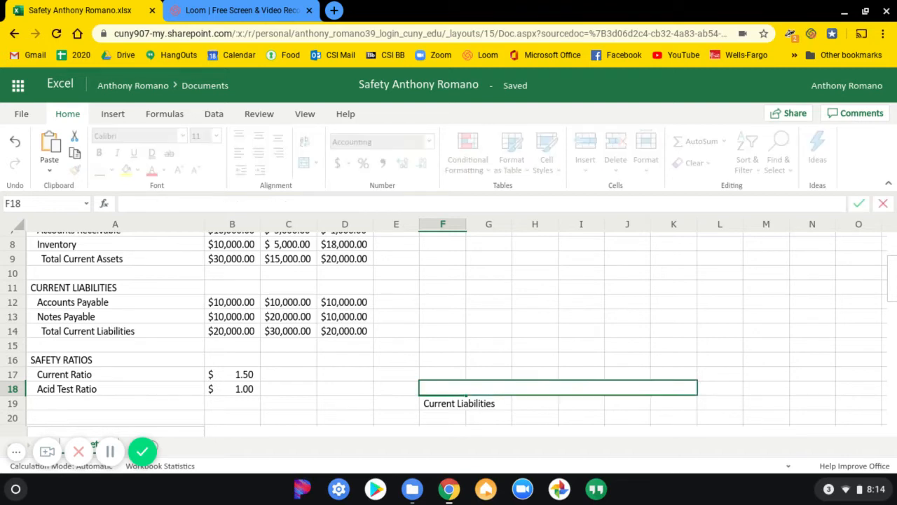
pyautogui.press('Return')
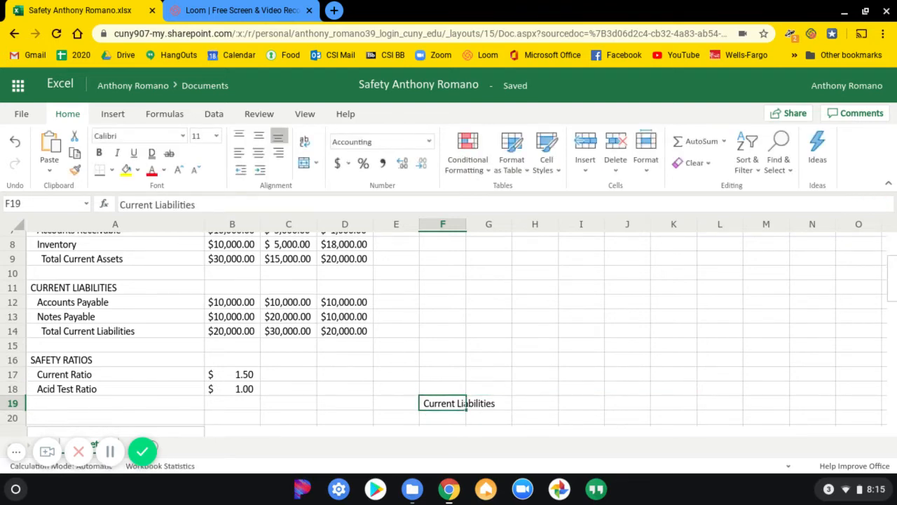
pyautogui.press('BackSpace')
pyautogui.press('Return')
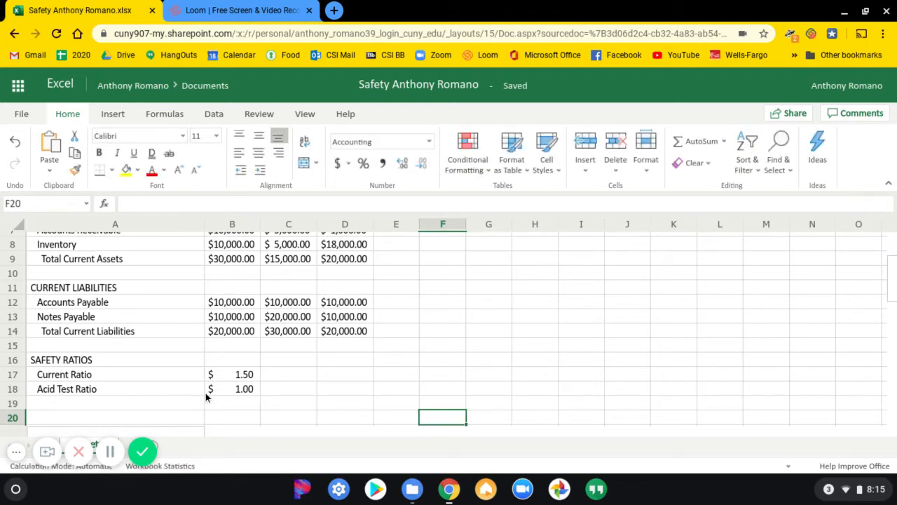
# Review the Current Ratio formula in B17, the Inventory value in B8 and the Acid Test Ratio formula in B18.
pyautogui.click(227, 376)
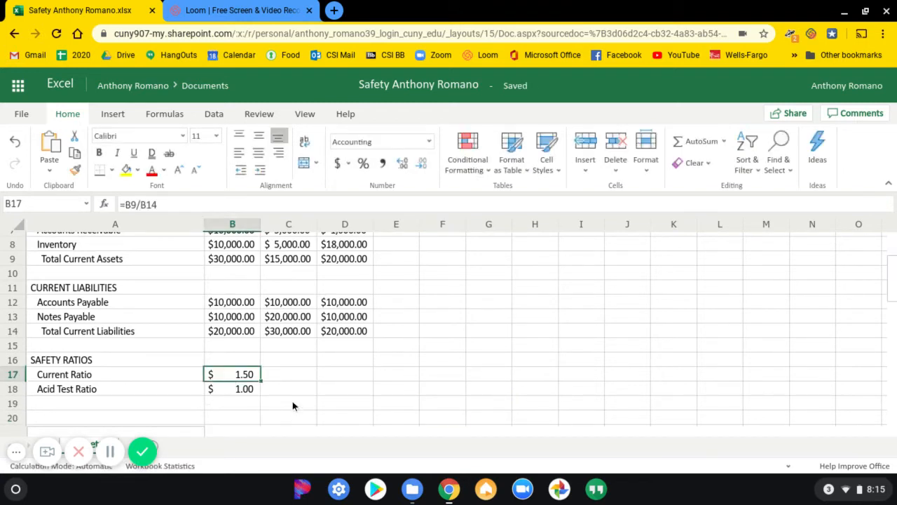
pyautogui.scroll(3, 293, 401)
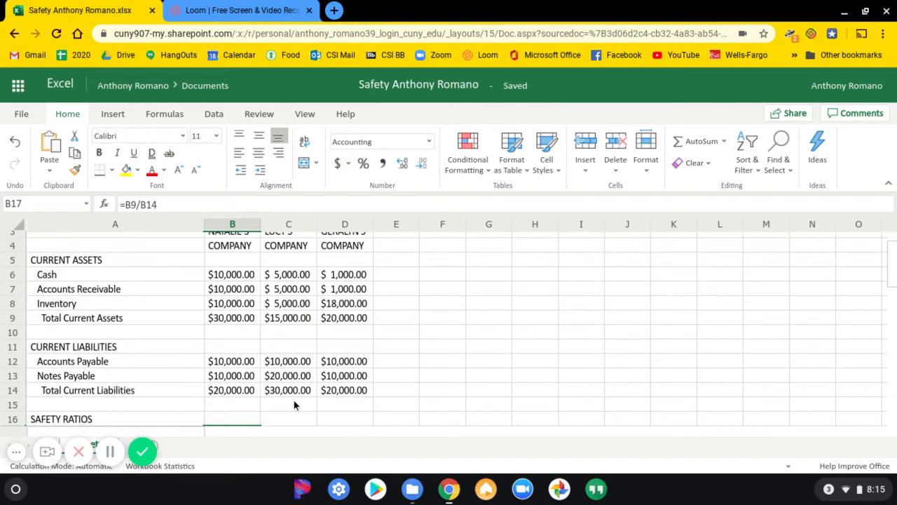
pyautogui.scroll(1, 293, 400)
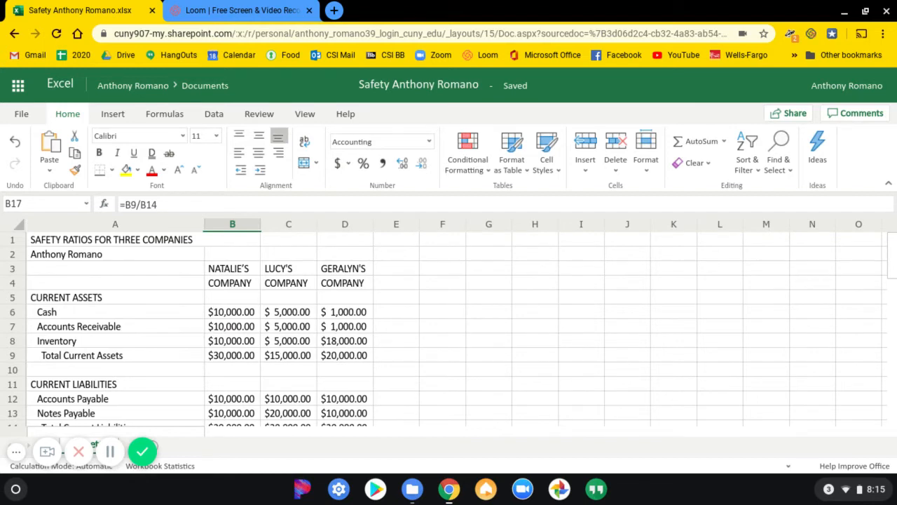
pyautogui.scroll(-3, 295, 401)
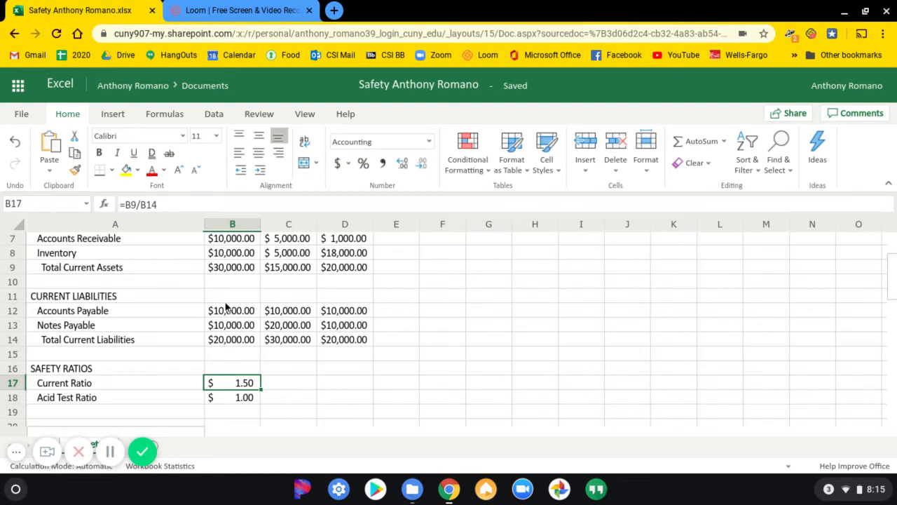
pyautogui.click(231, 256)
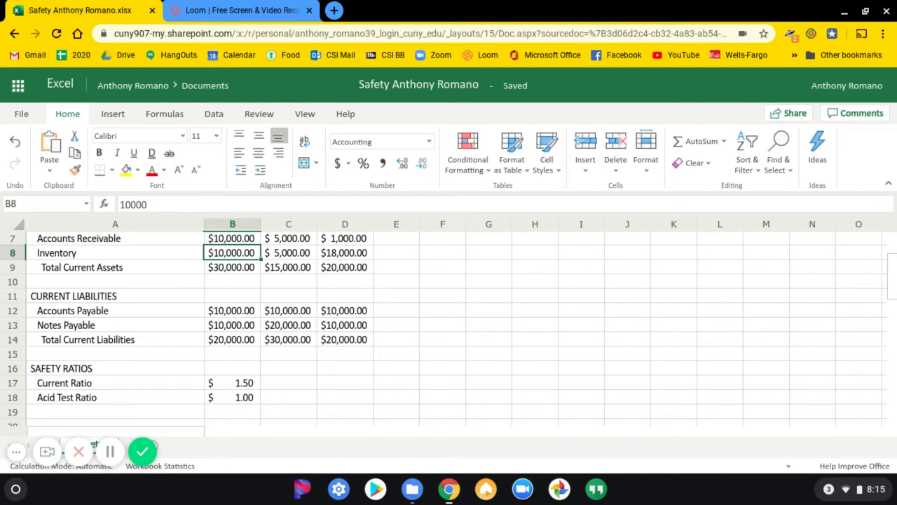
pyautogui.click(227, 395)
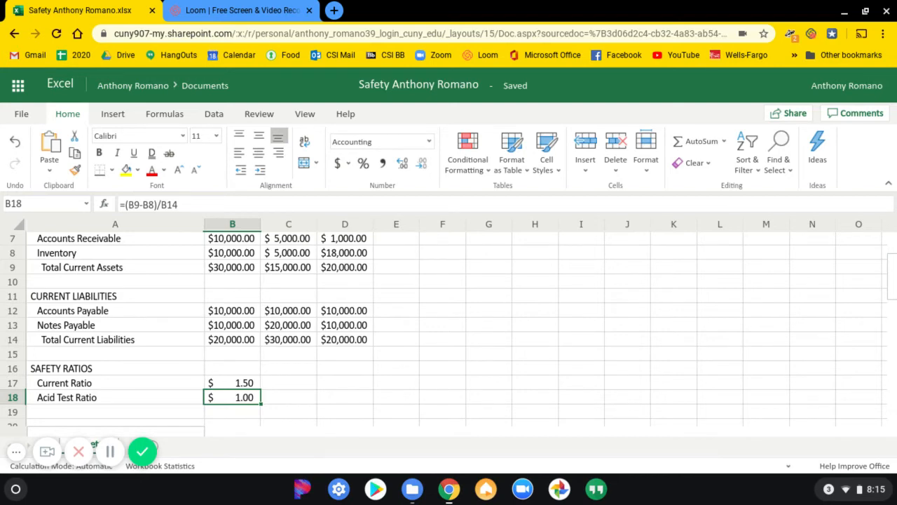
# Switch to the directions PDF, highlight instruction 13 on copying the formulas across, and return to the workbook.
pyautogui.hotkey('alt', 'Tab')
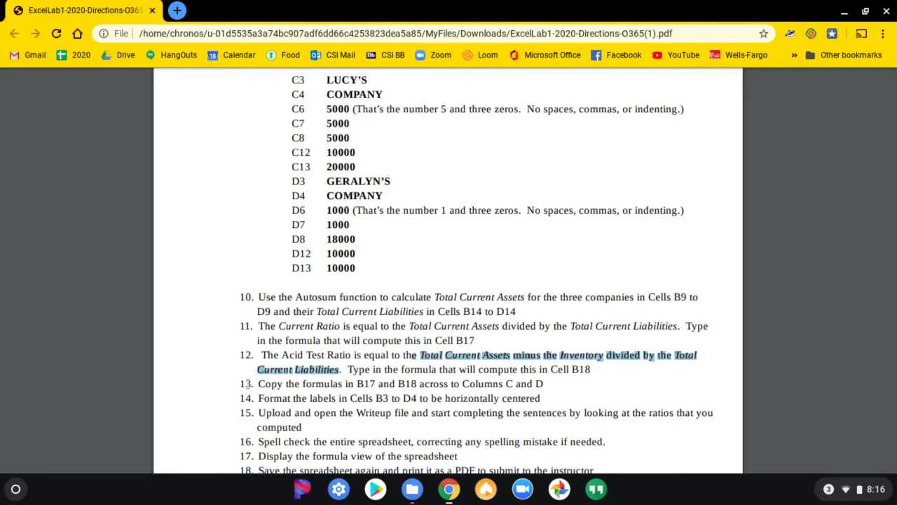
pyautogui.moveTo(258, 384); pyautogui.dragTo(544, 383)
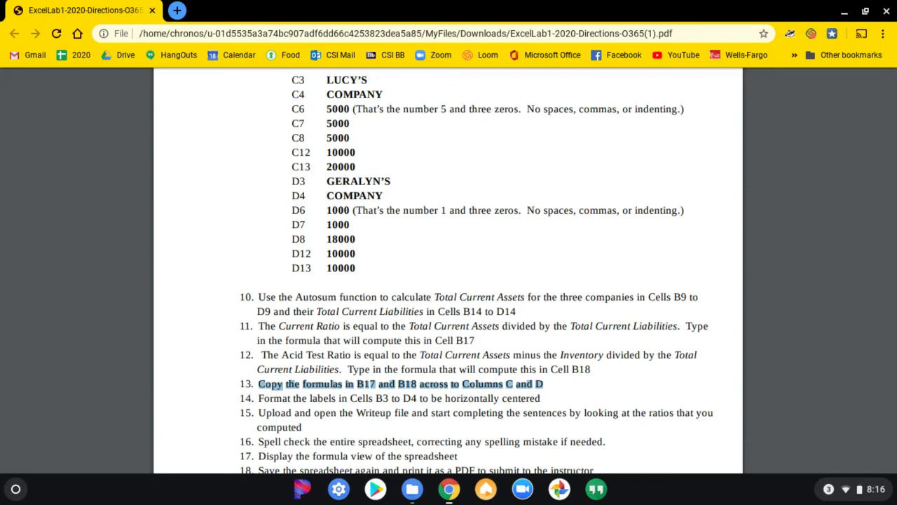
pyautogui.hotkey('alt', 'Tab')
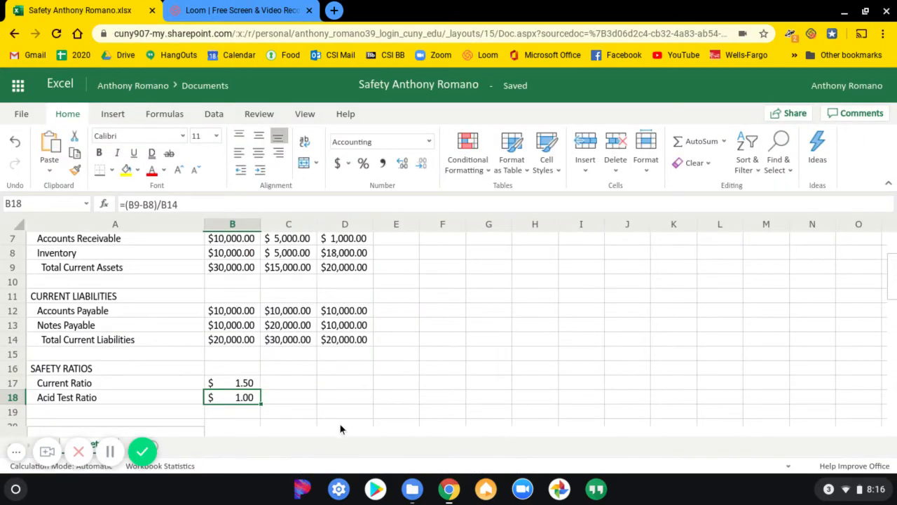
# Copy the Current Ratio formula from B17 across to C17 and D17.
pyautogui.click(233, 384)
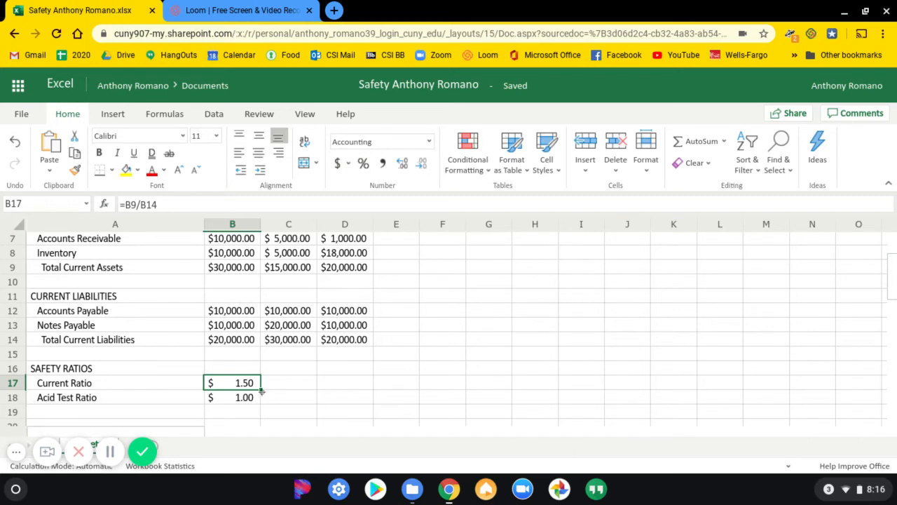
pyautogui.moveTo(261, 390); pyautogui.dragTo(336, 390)
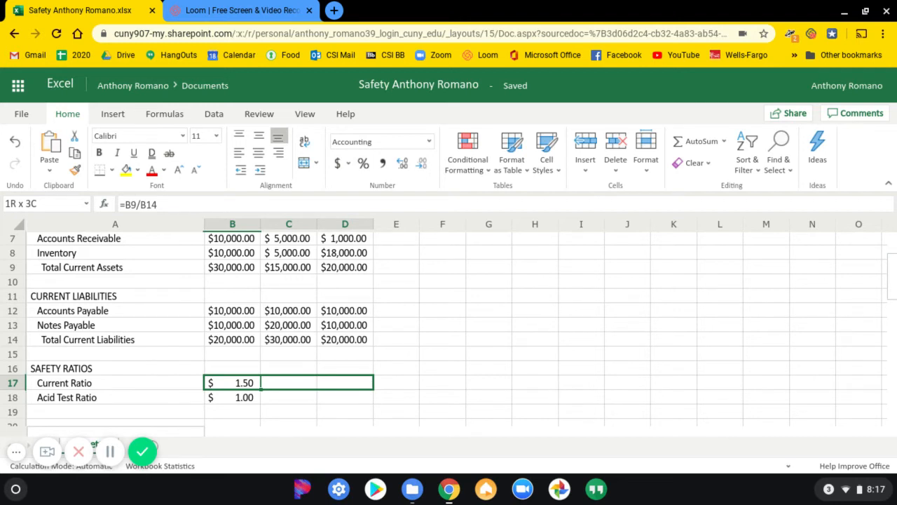
pyautogui.moveTo(336, 389); pyautogui.dragTo(338, 390)
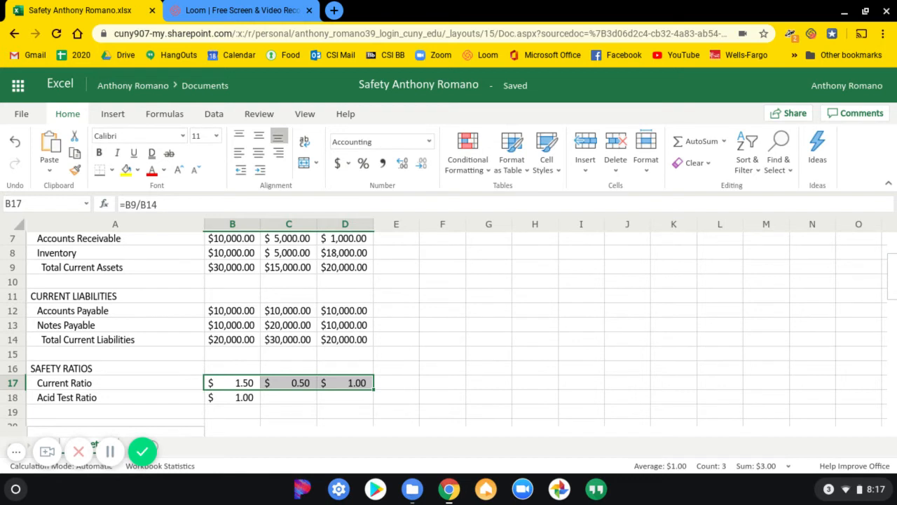
pyautogui.click(358, 412)
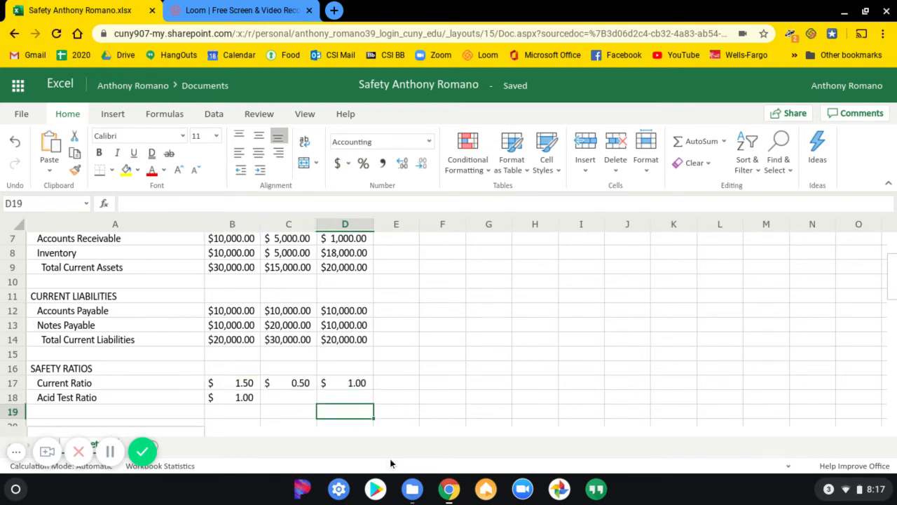
# Inspect the copied Current Ratio formulas in C17 and D17 to see which cells they reference.
pyautogui.doubleClick(293, 384)
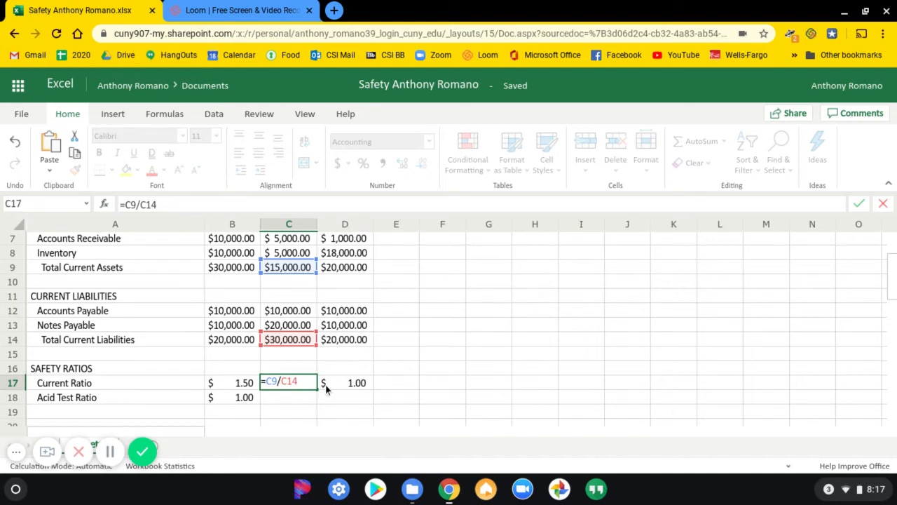
pyautogui.click(368, 436)
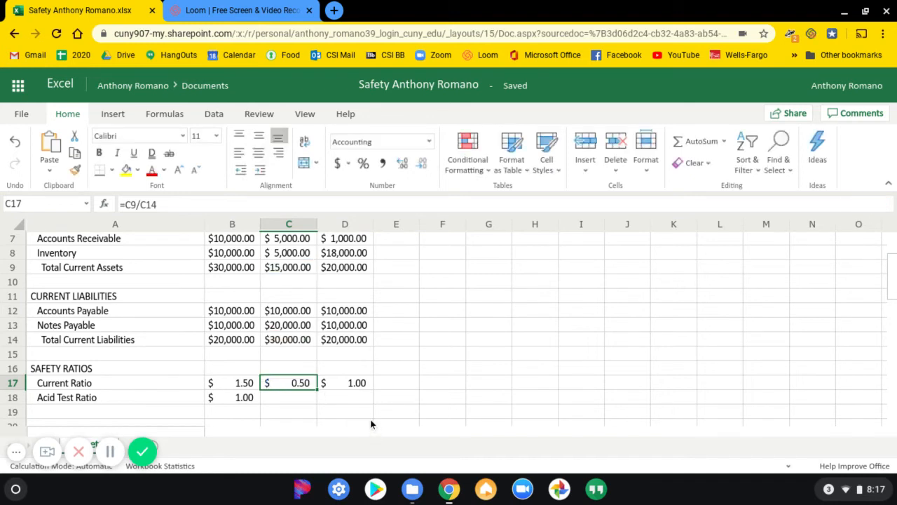
pyautogui.doubleClick(352, 384)
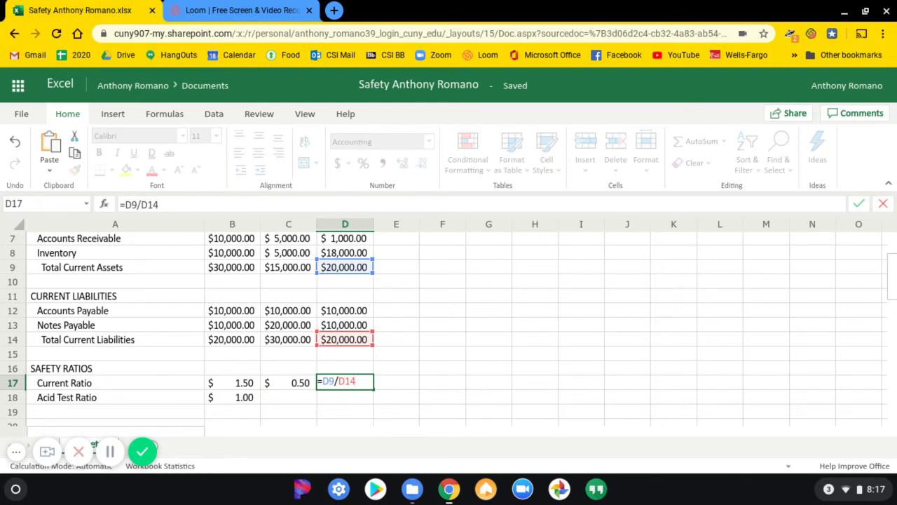
pyautogui.click(365, 430)
# Copy the Acid Test Ratio formula from B18 across to C18 and D18.
pyautogui.click(231, 398)
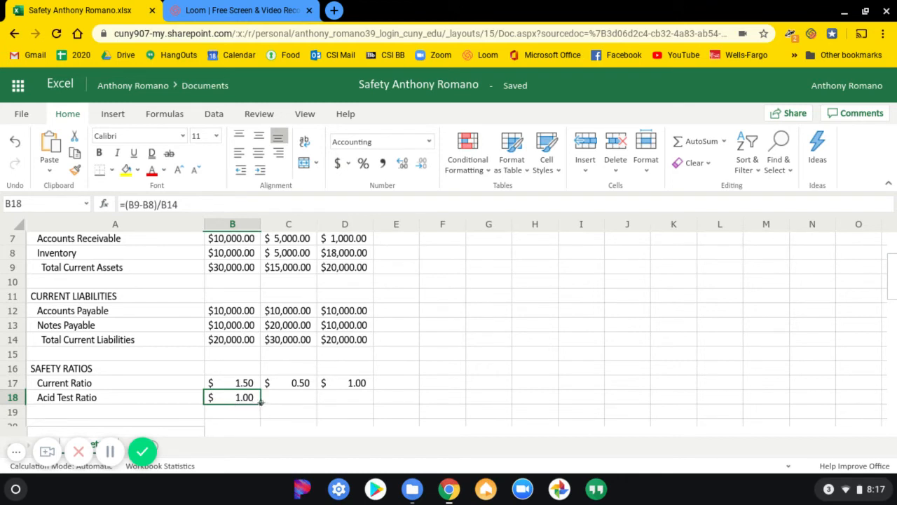
pyautogui.moveTo(260, 402); pyautogui.dragTo(336, 405)
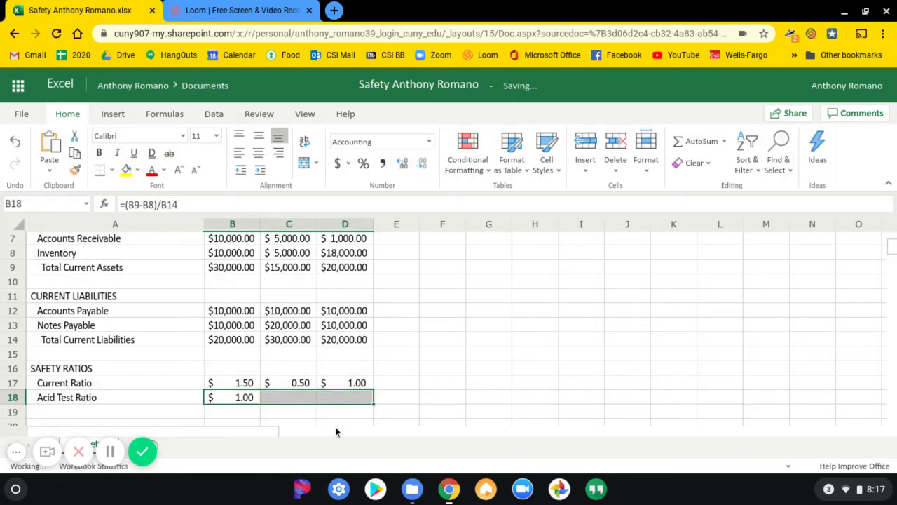
# Review the Current Ratio of each company in B17, C17 and D17 against its current assets and current liabilities.
pyautogui.click(424, 403)
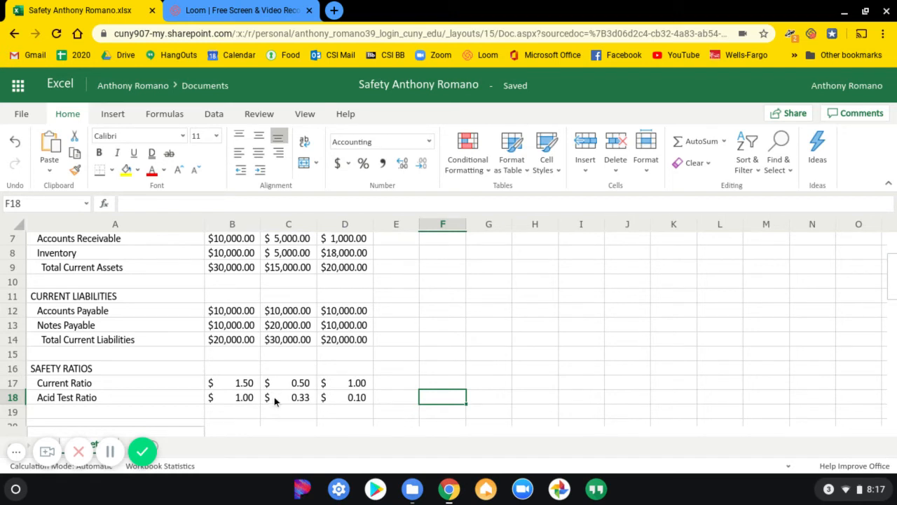
pyautogui.click(222, 386)
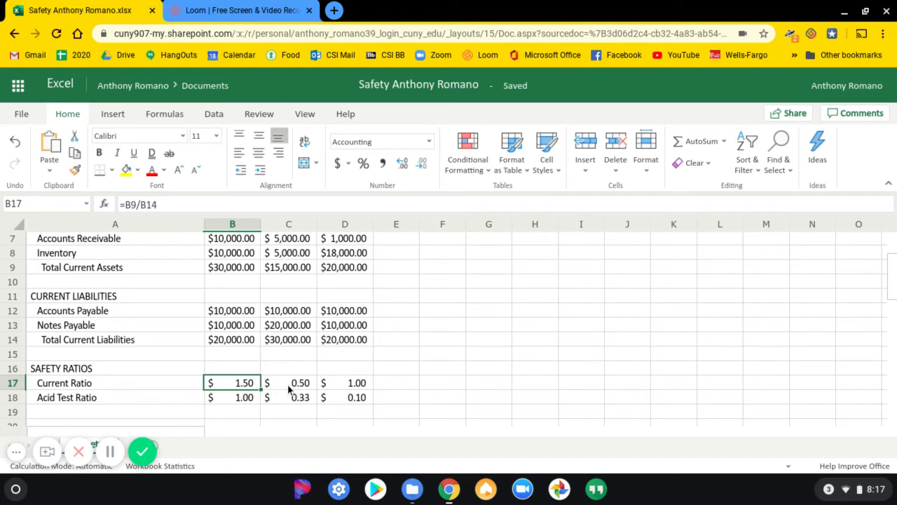
pyautogui.scroll(2, 218, 299)
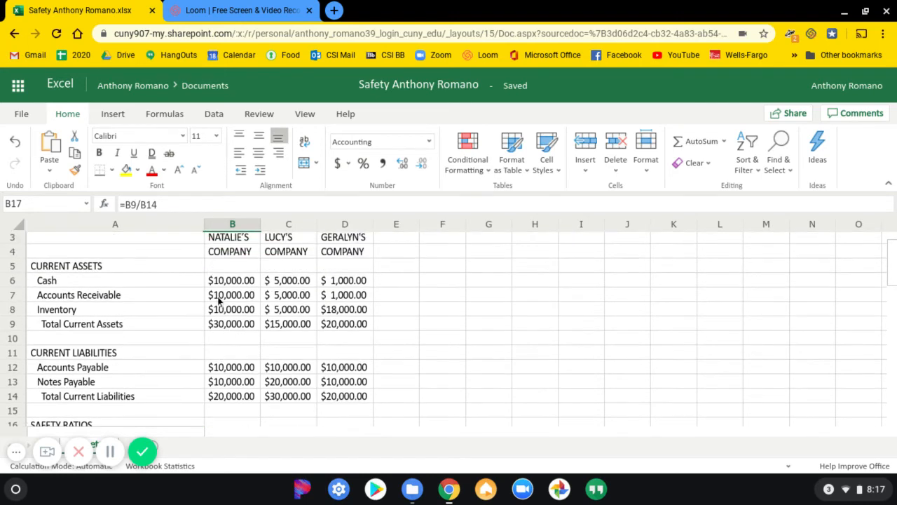
pyautogui.scroll(-4, 222, 298)
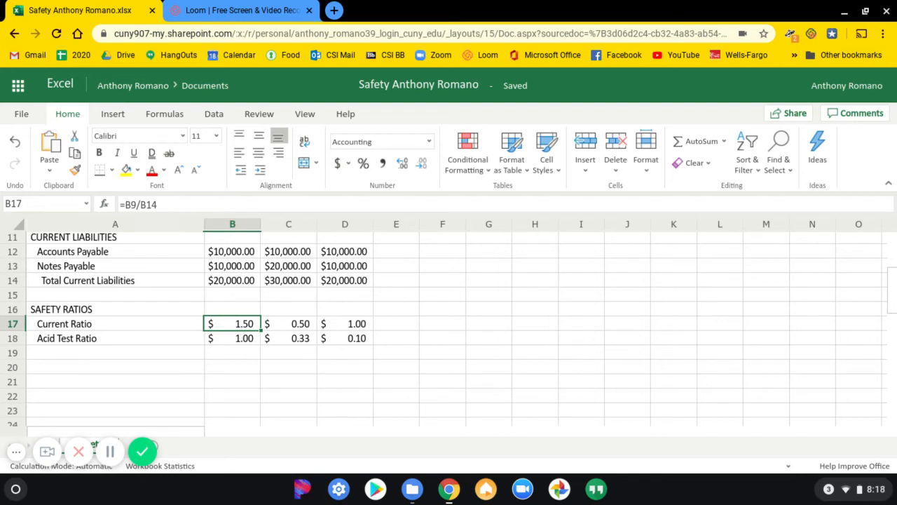
pyautogui.scroll(3, 239, 329)
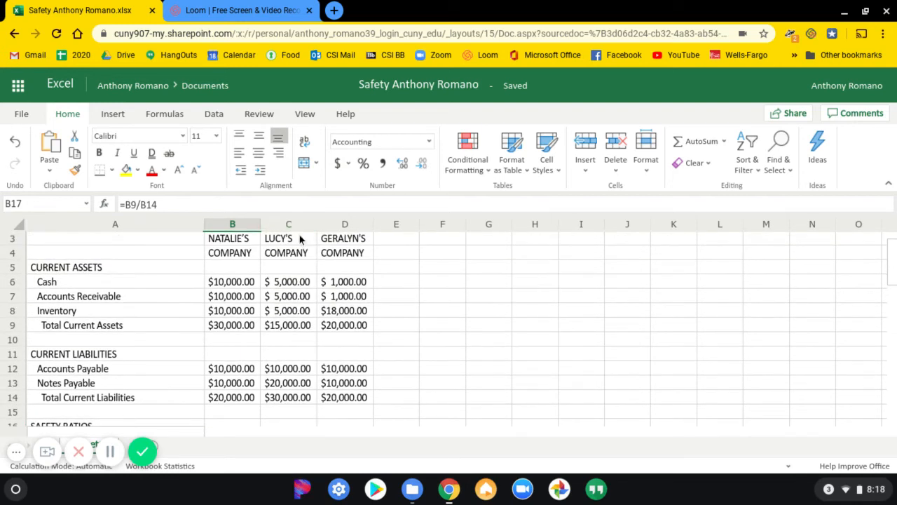
pyautogui.click(300, 239)
pyautogui.scroll(-3, 298, 276)
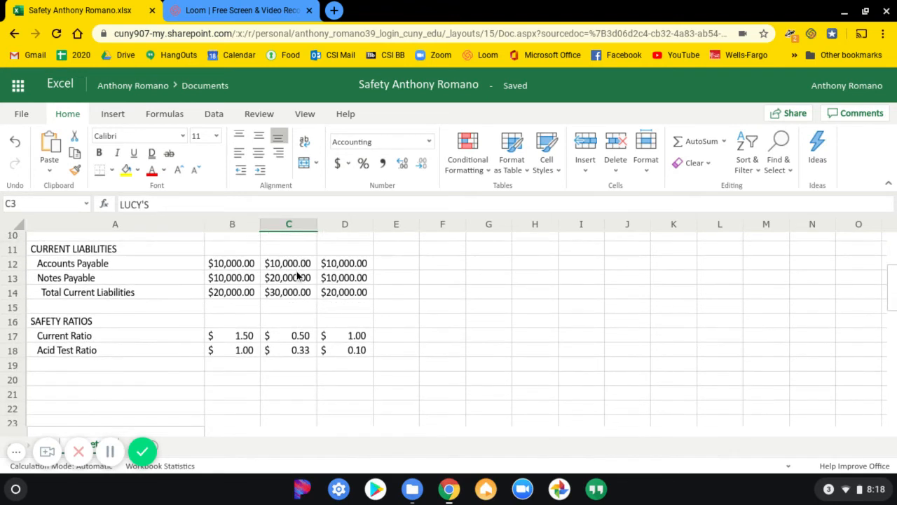
pyautogui.click(305, 339)
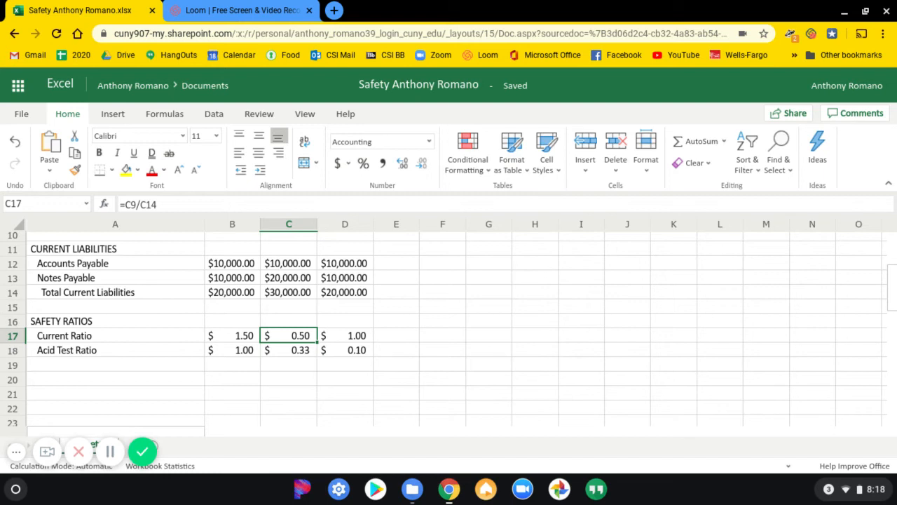
pyautogui.scroll(4, 463, 389)
pyautogui.scroll(-3, 464, 389)
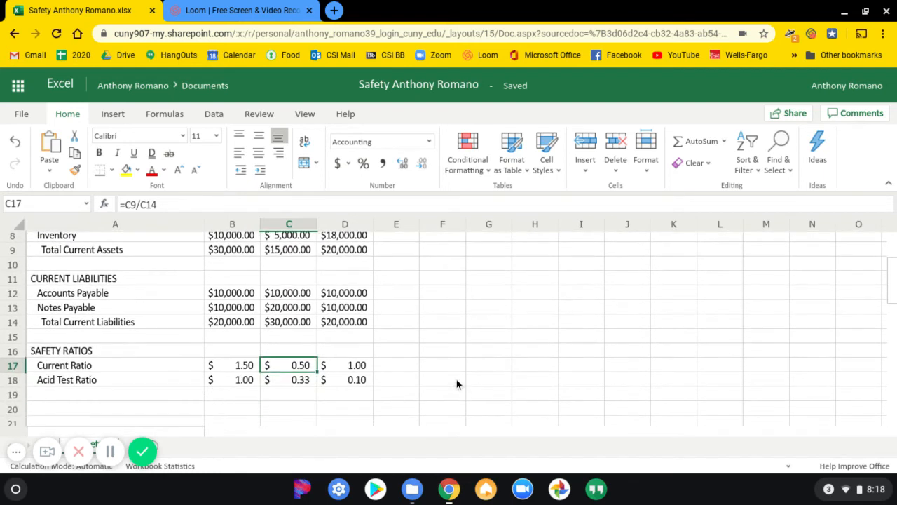
pyautogui.click(340, 366)
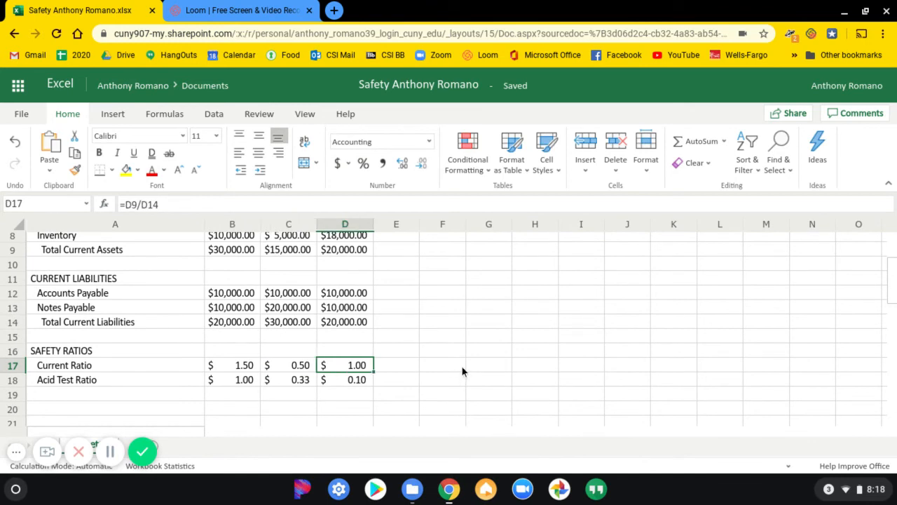
# Review the Acid Test Ratio of each company in B18, C18 and D18, and check the third company's inventory in D8.
pyautogui.click(220, 379)
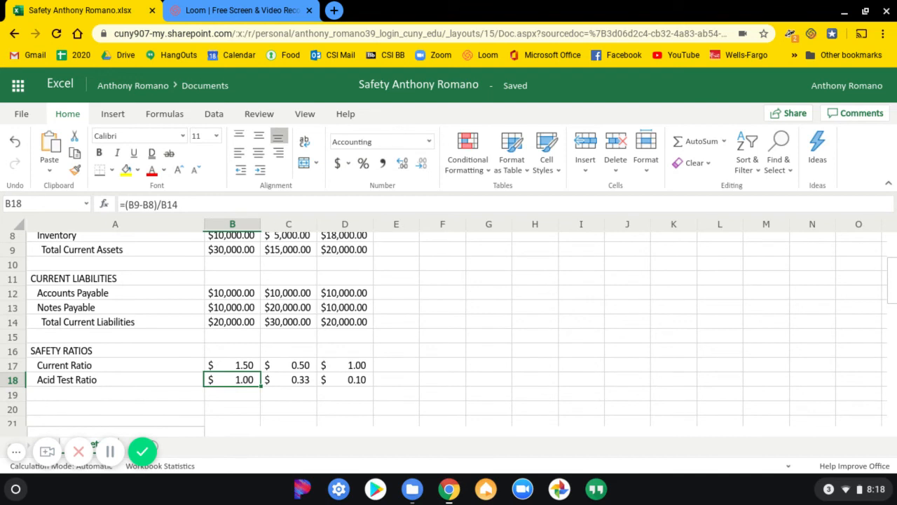
pyautogui.click(297, 379)
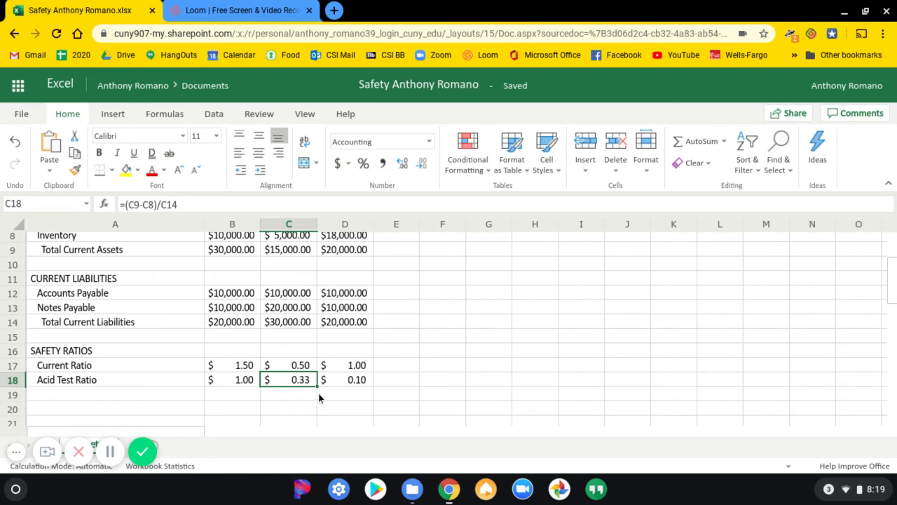
pyautogui.click(341, 379)
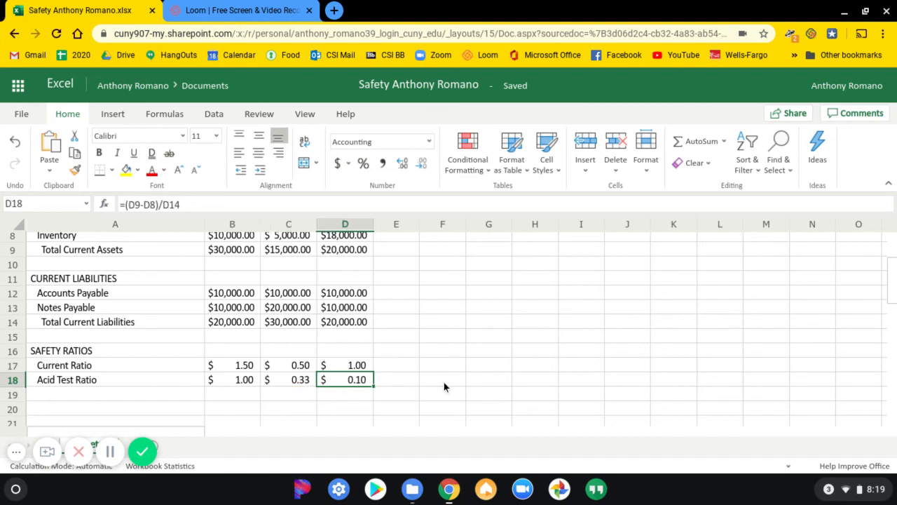
pyautogui.scroll(1, 436, 392)
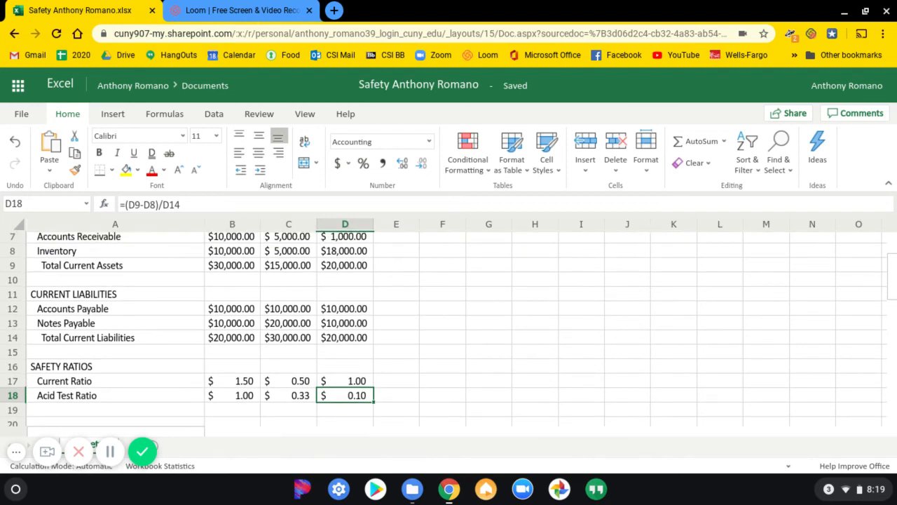
pyautogui.click(344, 253)
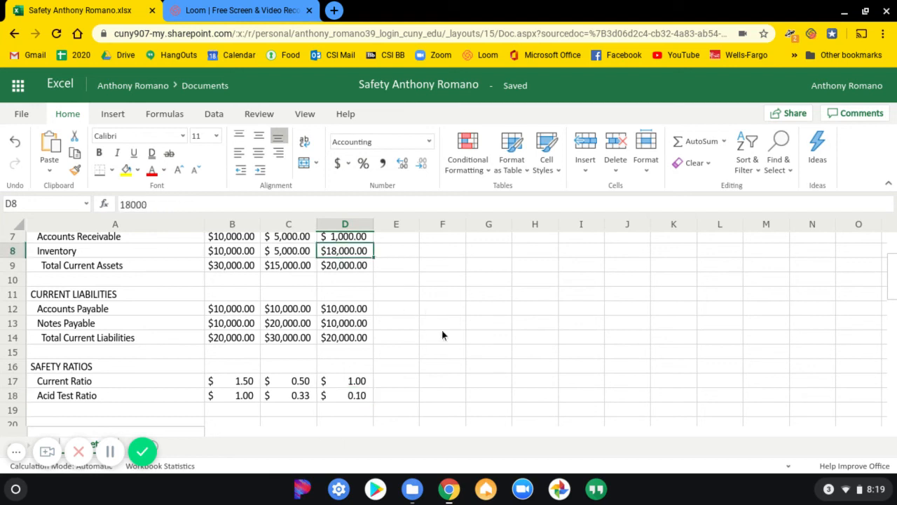